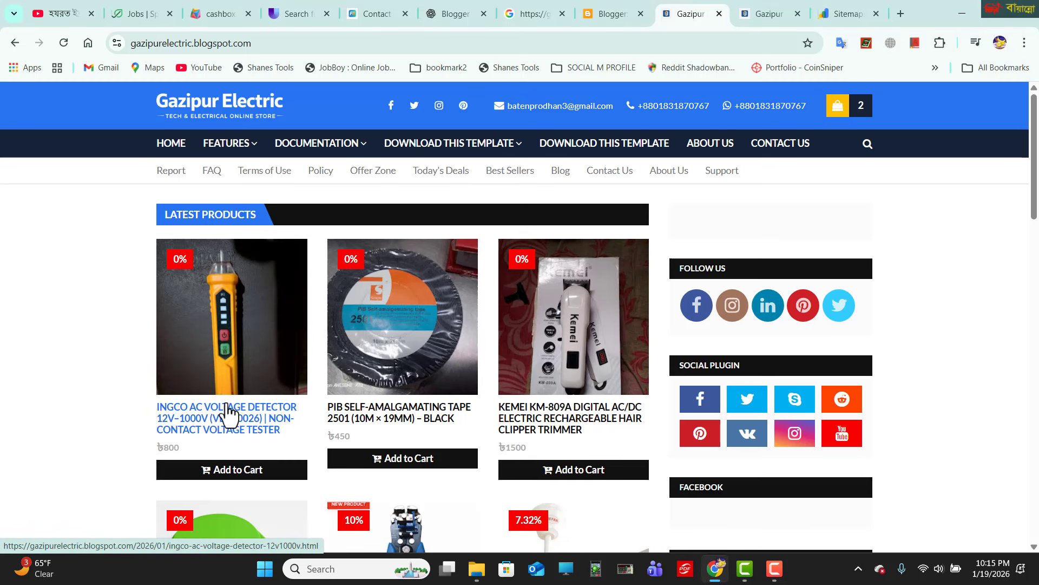
Open the Ingco AC Voltage Detector 12V–1000V product page and copy its URL.
{"action": "left_click", "coordinate": [226, 415]}
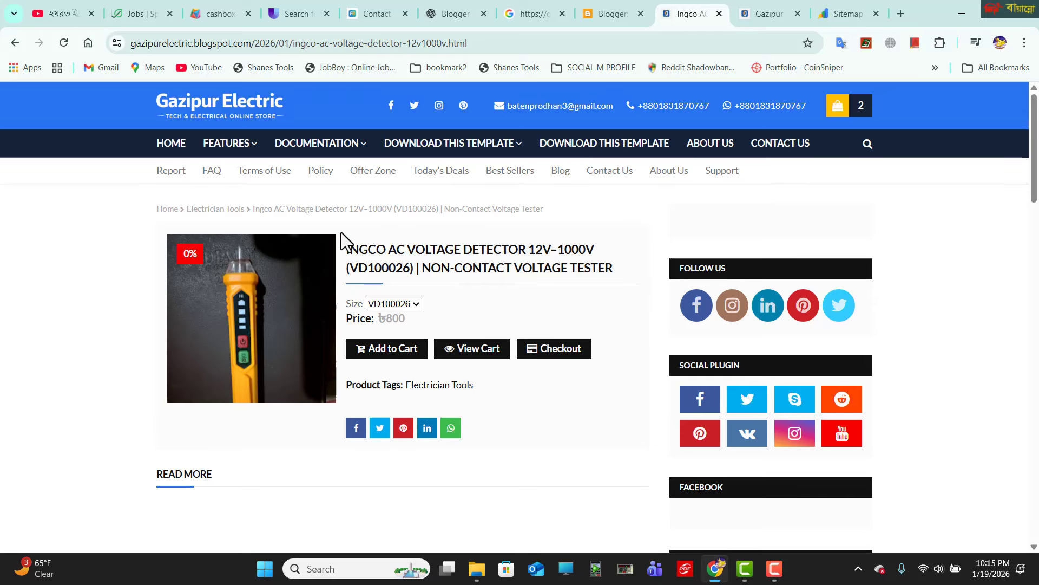
{"action": "left_click", "coordinate": [312, 45]}
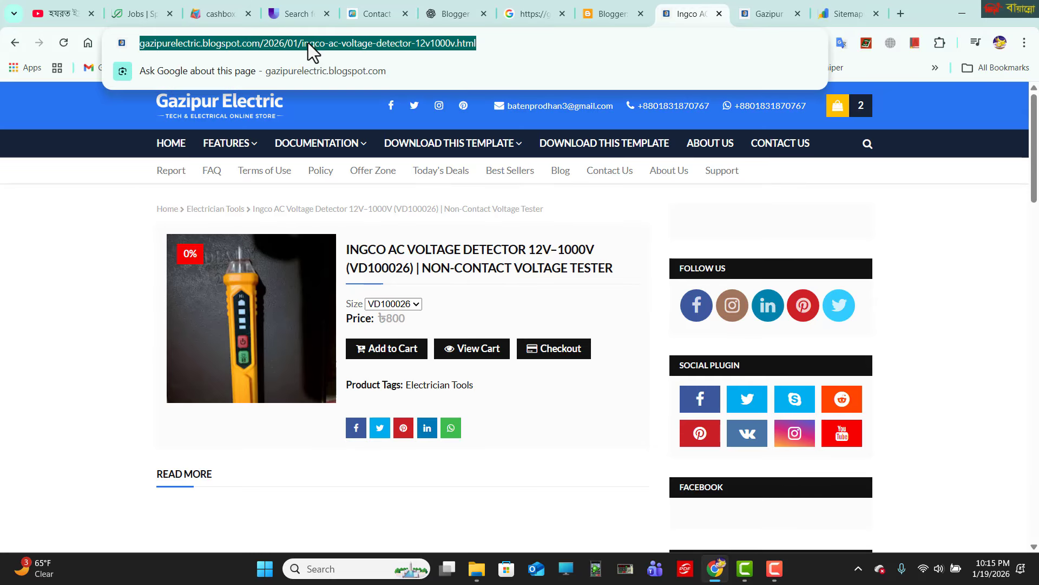
{"action": "right_click", "coordinate": [308, 40]}
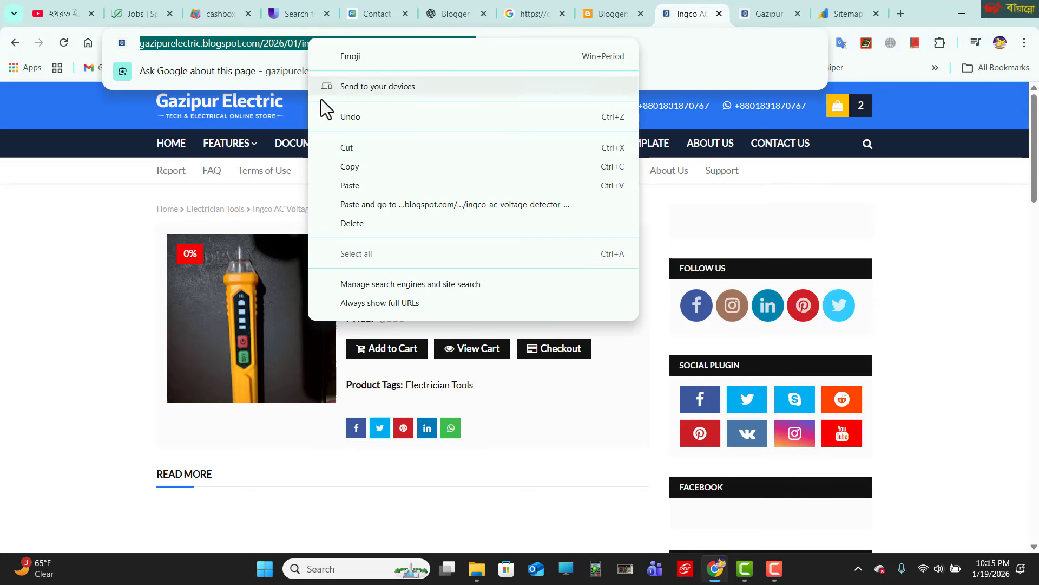
{"action": "left_click", "coordinate": [347, 169]}
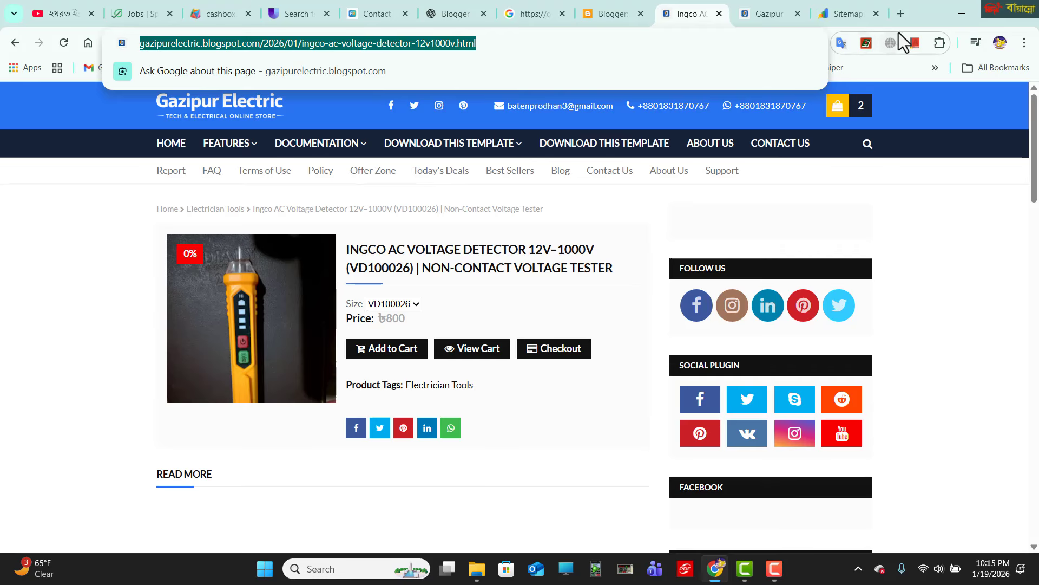
Load the copied Ingco voltage detector URL in a new browser tab.
{"action": "left_click", "coordinate": [902, 13]}
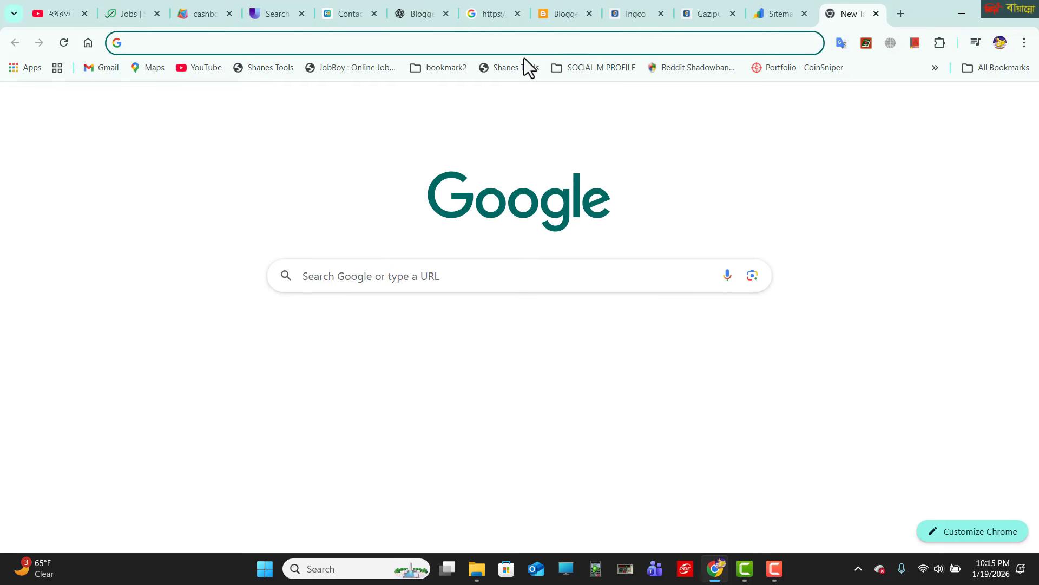
{"action": "left_click", "coordinate": [407, 41]}
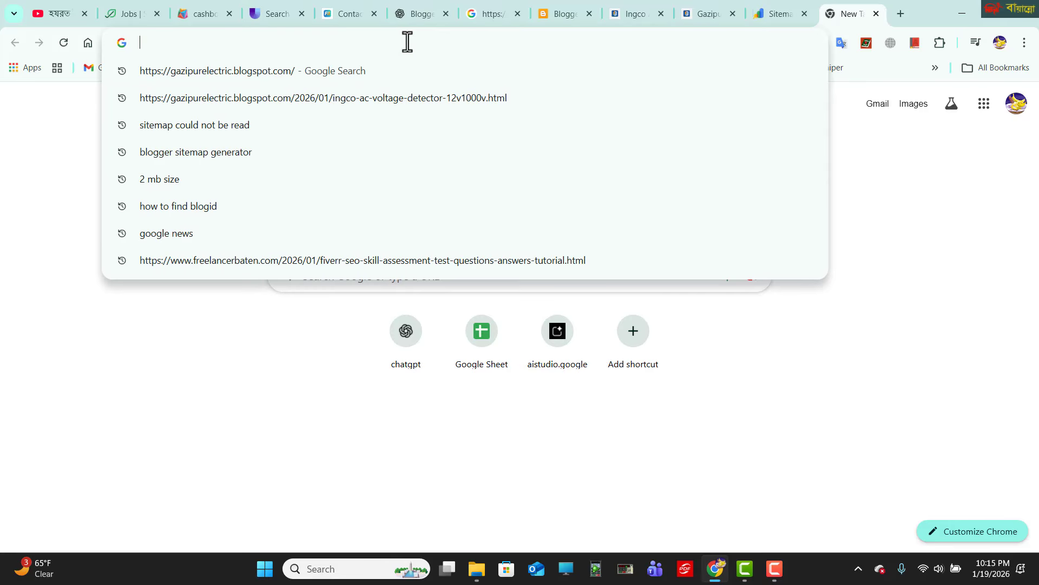
{"action": "right_click", "coordinate": [407, 42]}
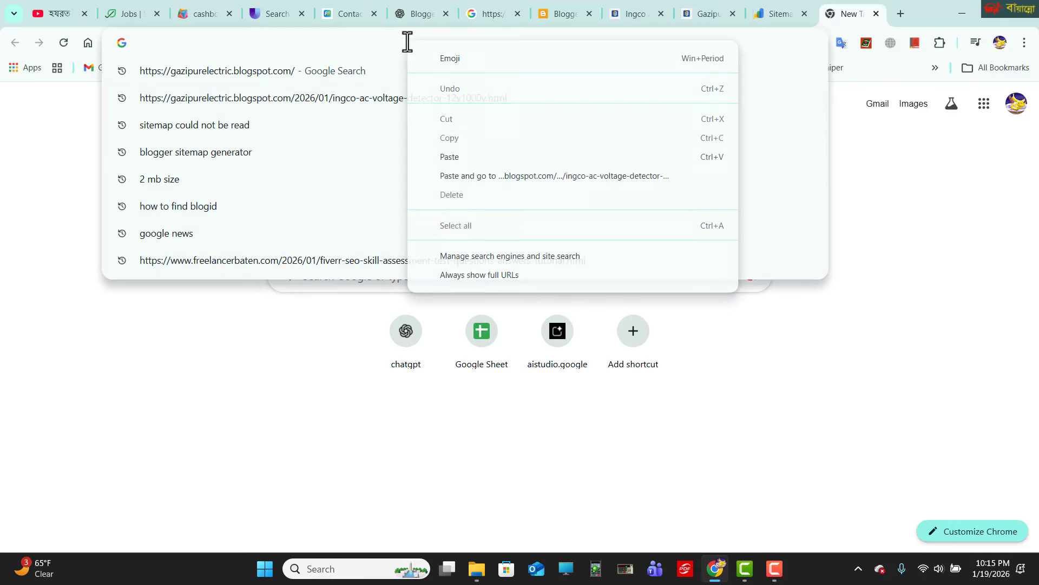
{"action": "left_click", "coordinate": [441, 160]}
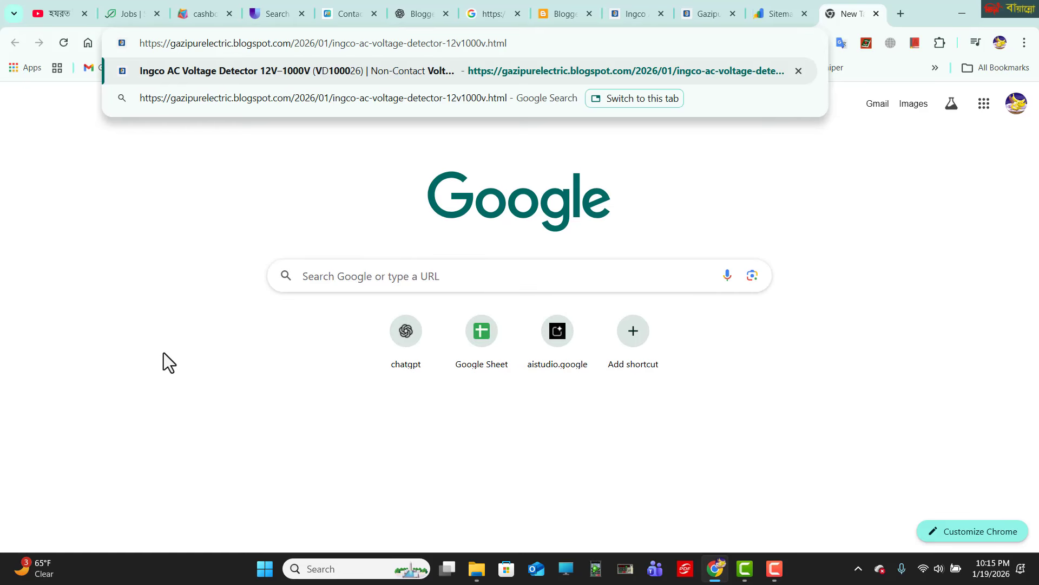
{"action": "key", "text": "Return"}
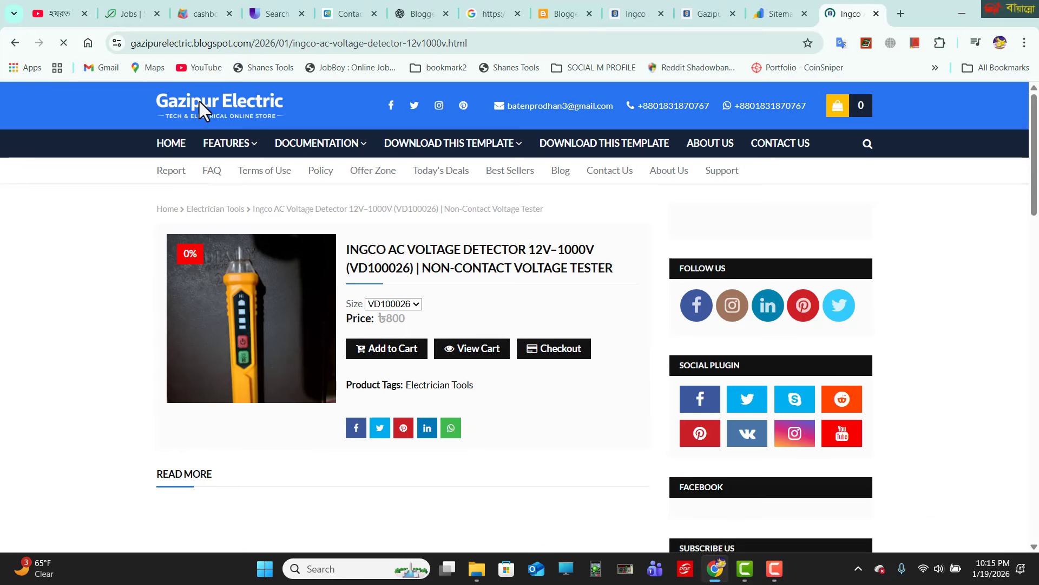
{"action": "left_click", "coordinate": [388, 346]}
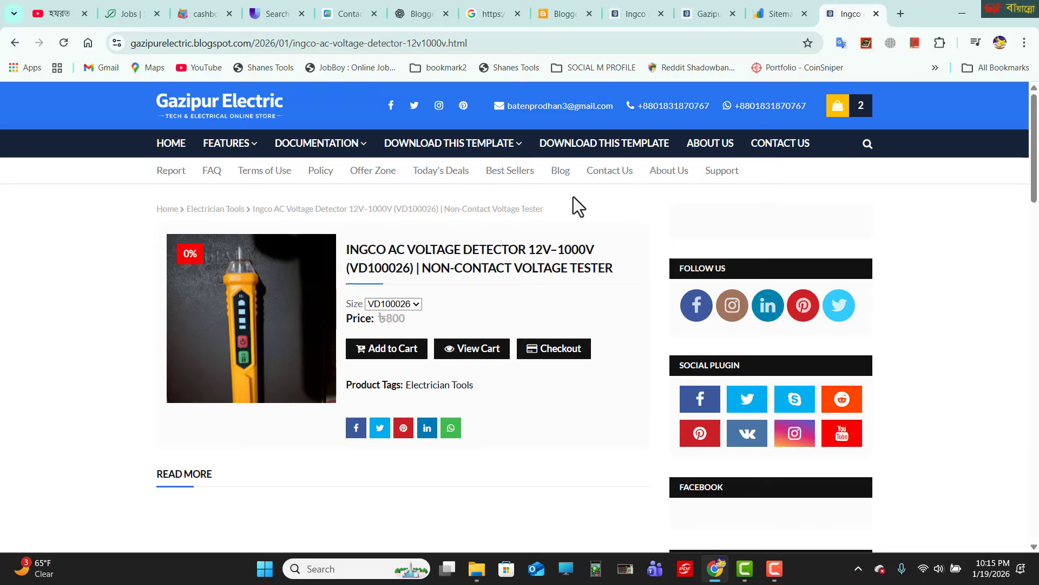
Return to the existing Google search results tab and load google.com there.
{"action": "left_click", "coordinate": [479, 12]}
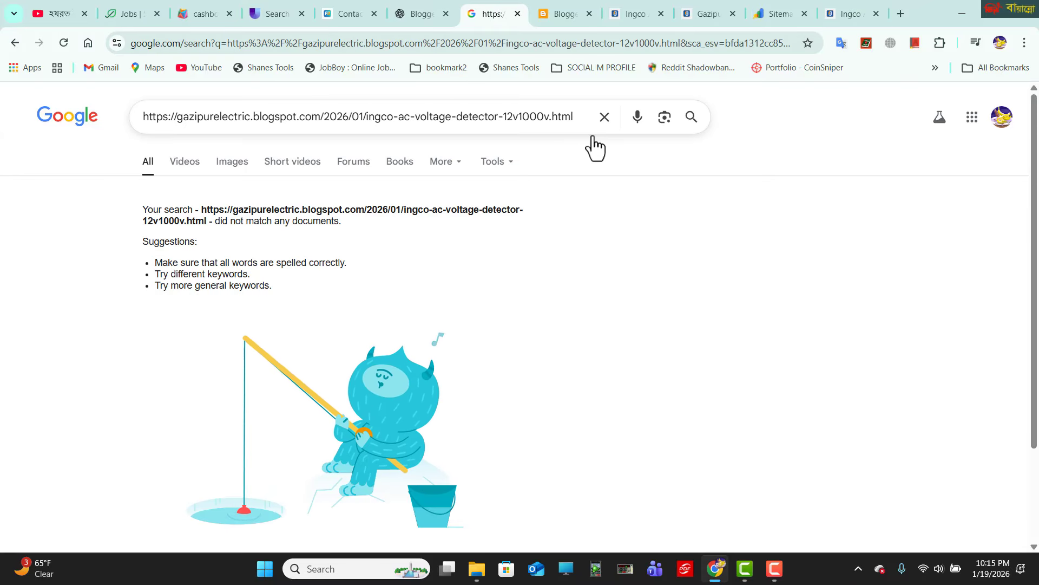
{"action": "left_click", "coordinate": [86, 45]}
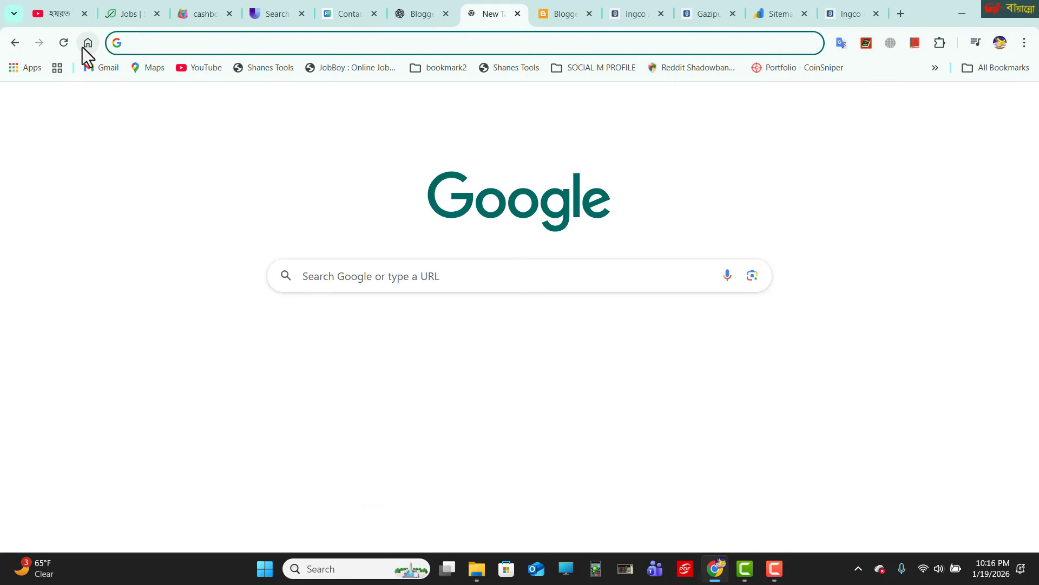
{"action": "left_click", "coordinate": [345, 278]}
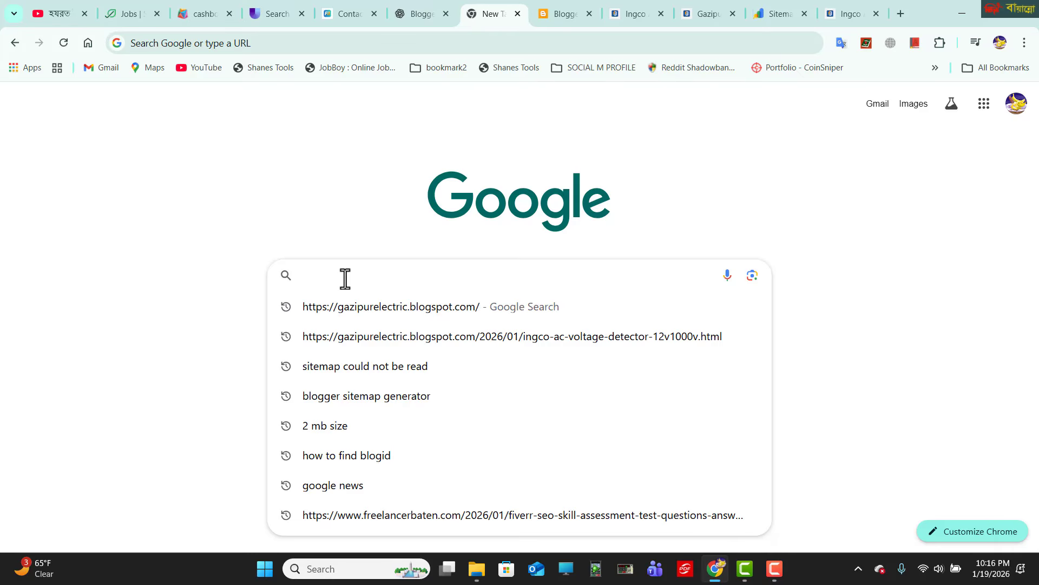
{"action": "type", "text": "goo"}
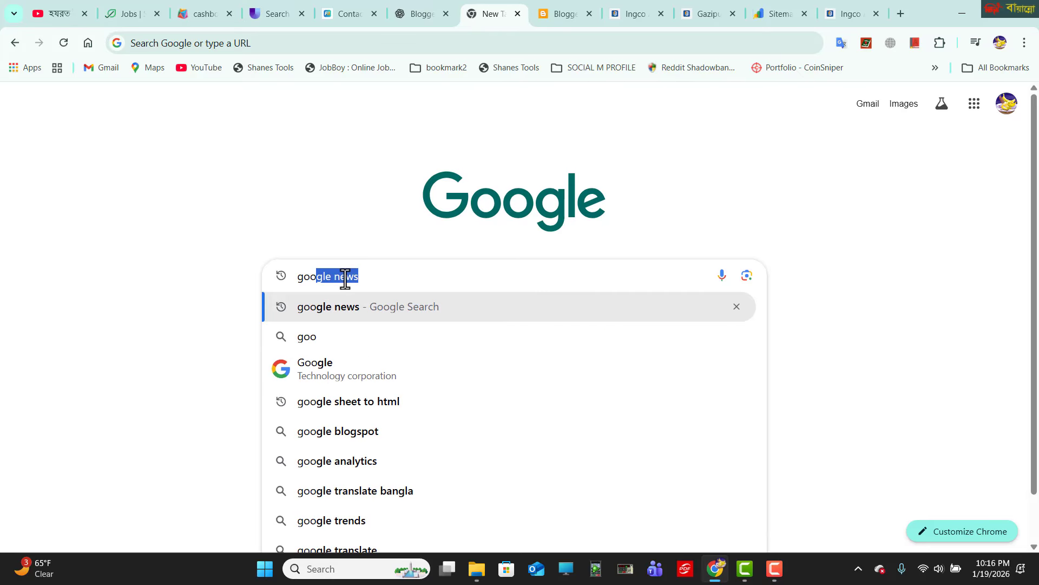
{"action": "type", "text": "gle"}
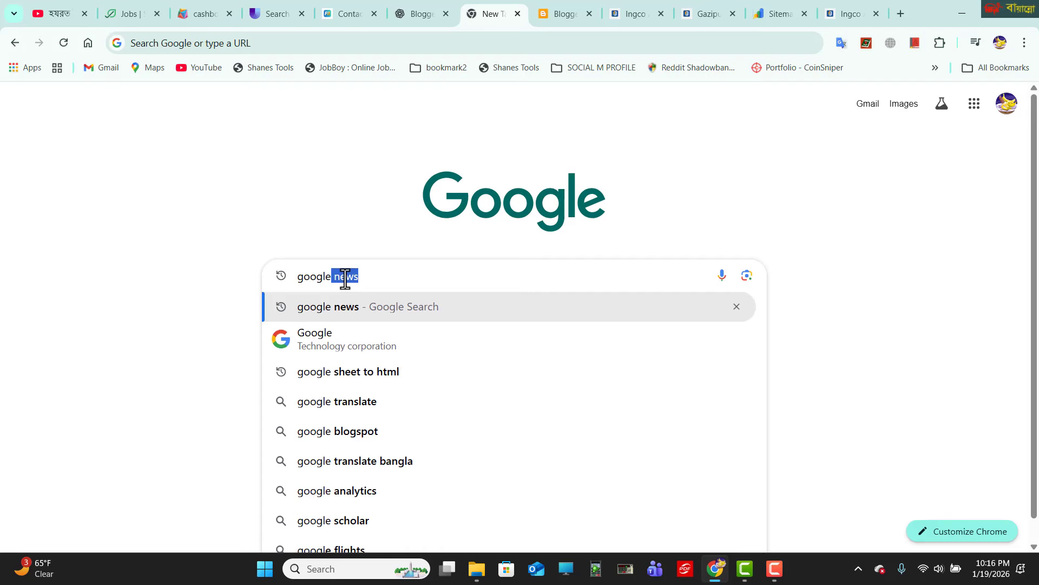
{"action": "type", "text": ".com"}
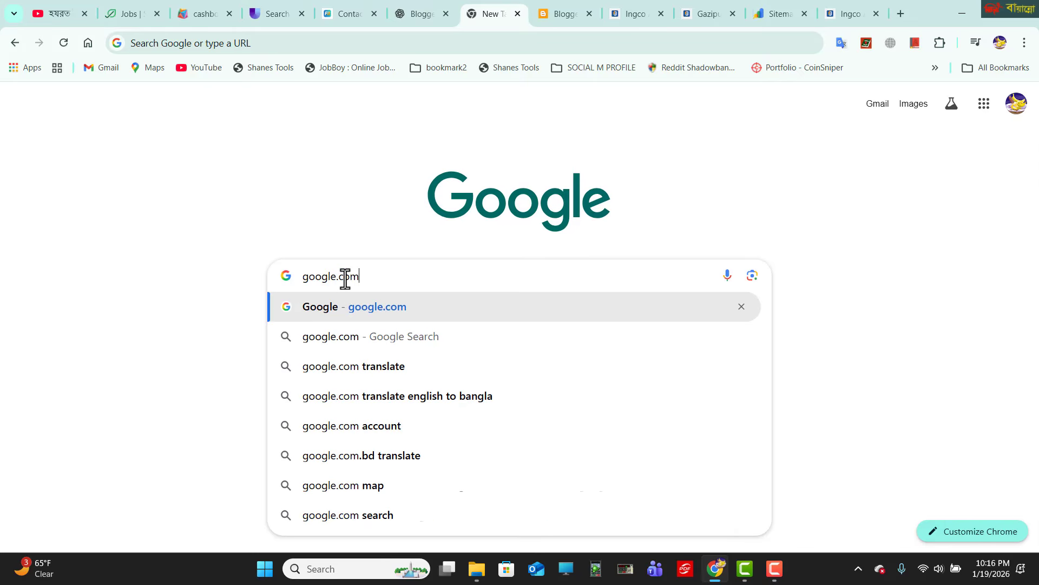
{"action": "key", "text": "Return"}
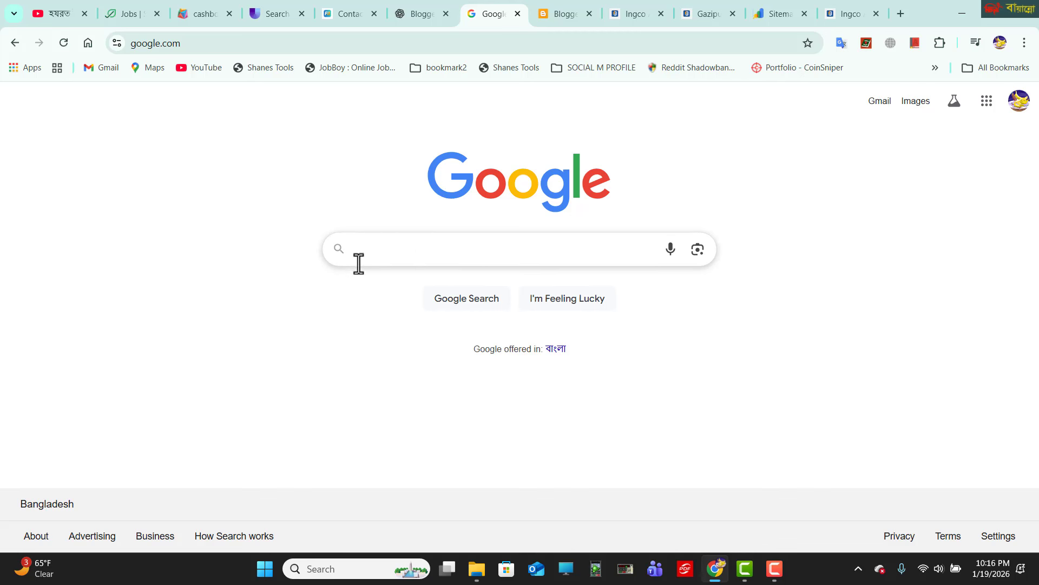
Search Google for the copied Ingco voltage detector page URL to check whether it is indexed.
{"action": "left_click", "coordinate": [376, 250]}
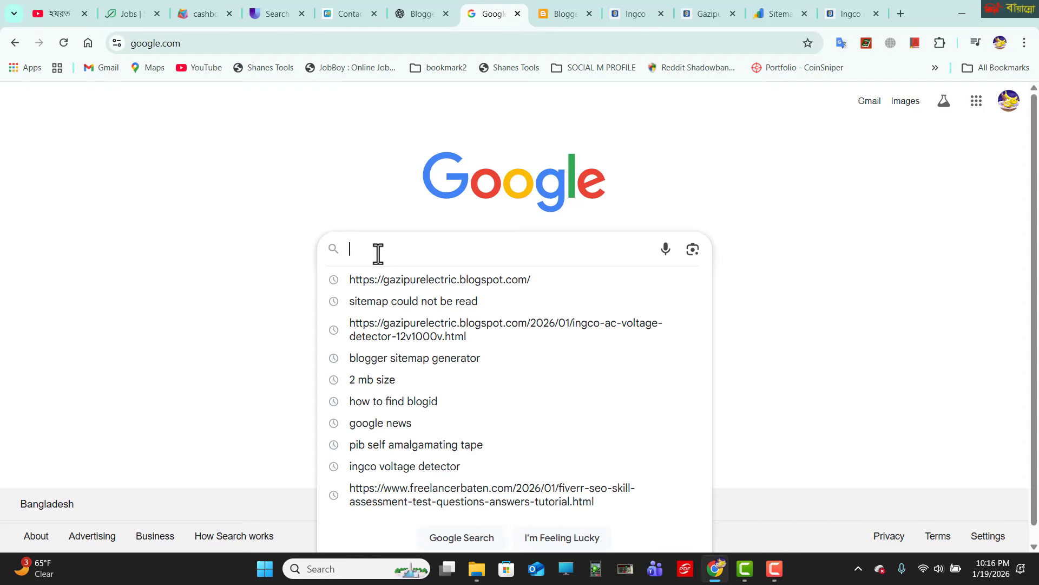
{"action": "right_click", "coordinate": [369, 249]}
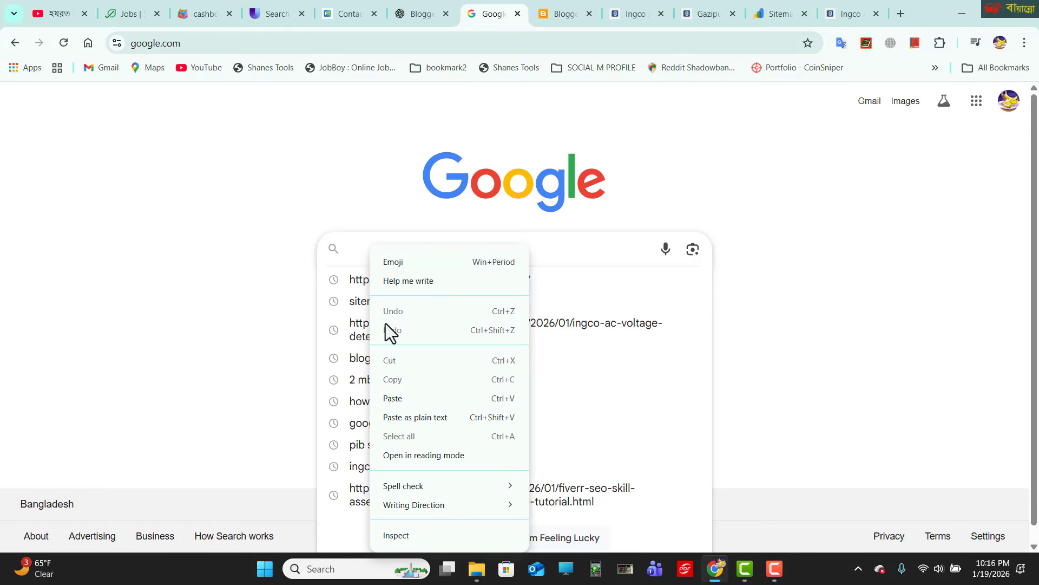
{"action": "left_click", "coordinate": [391, 390]}
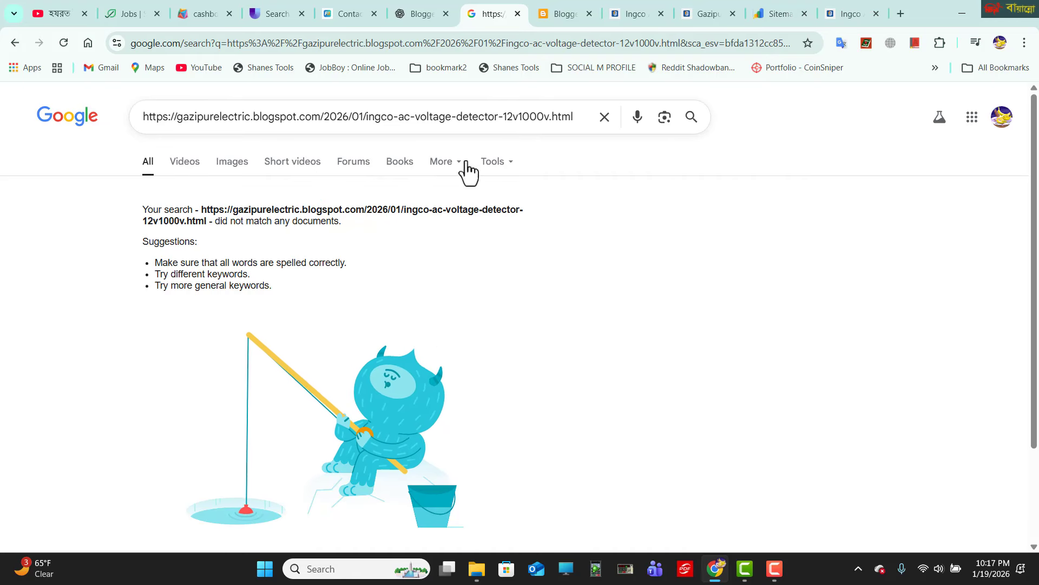
Return to the store's home page, open the PIB Self-Amalgamating Tape 2501 product page and copy its URL.
{"action": "left_click", "coordinate": [845, 11]}
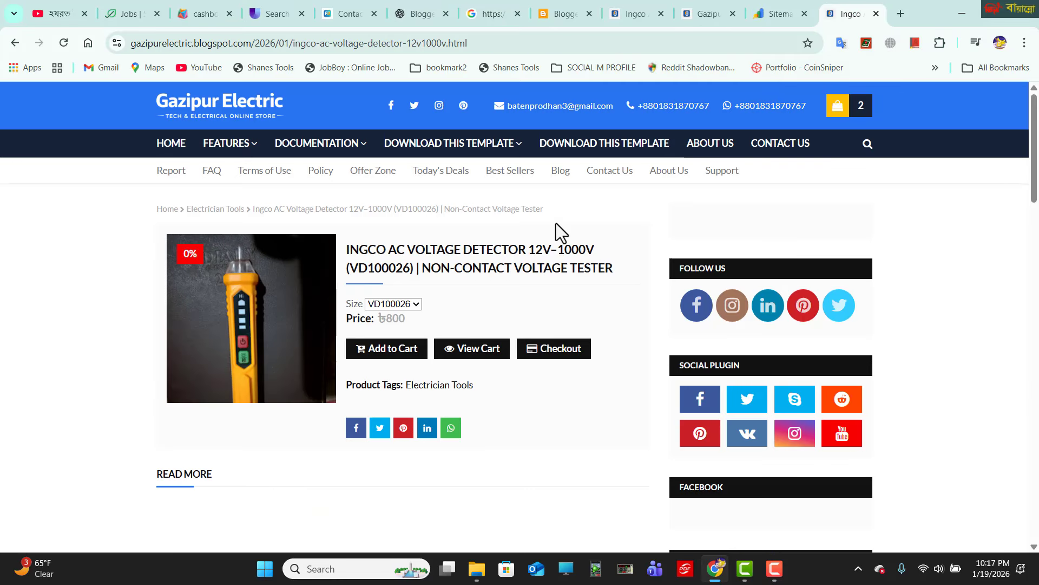
{"action": "left_click", "coordinate": [180, 143]}
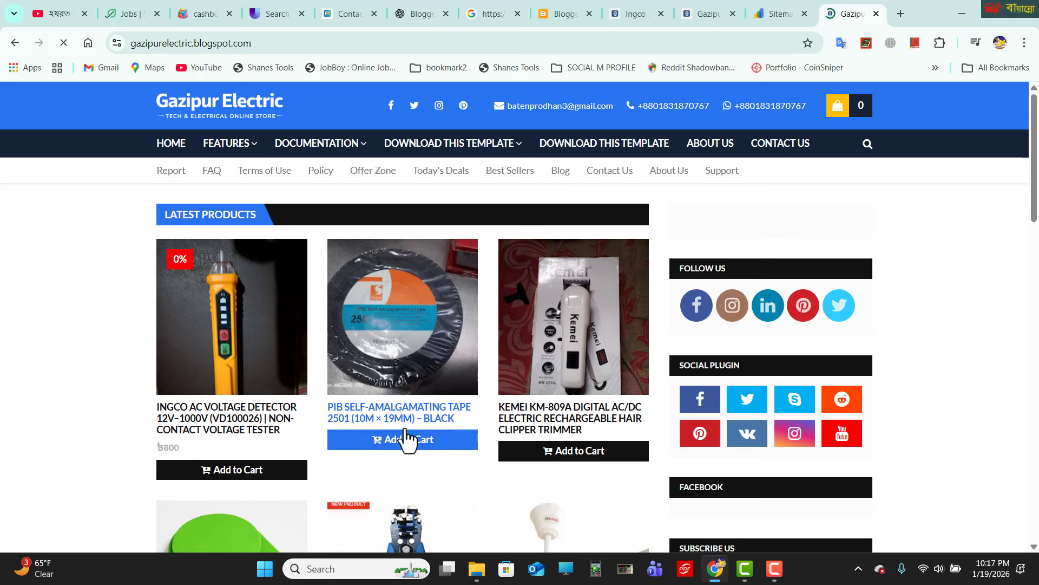
{"action": "left_click", "coordinate": [406, 421]}
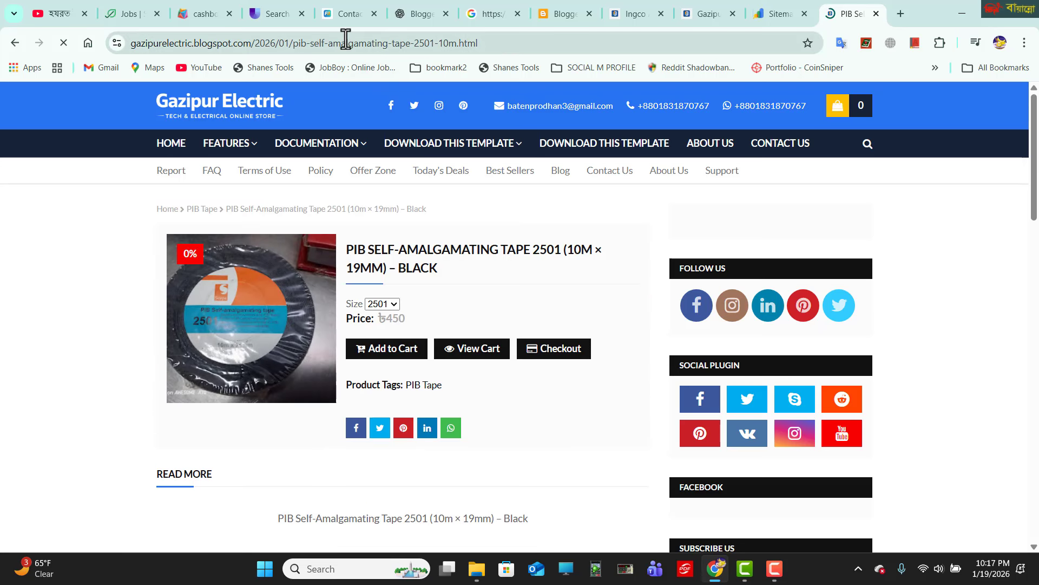
{"action": "left_click", "coordinate": [345, 40]}
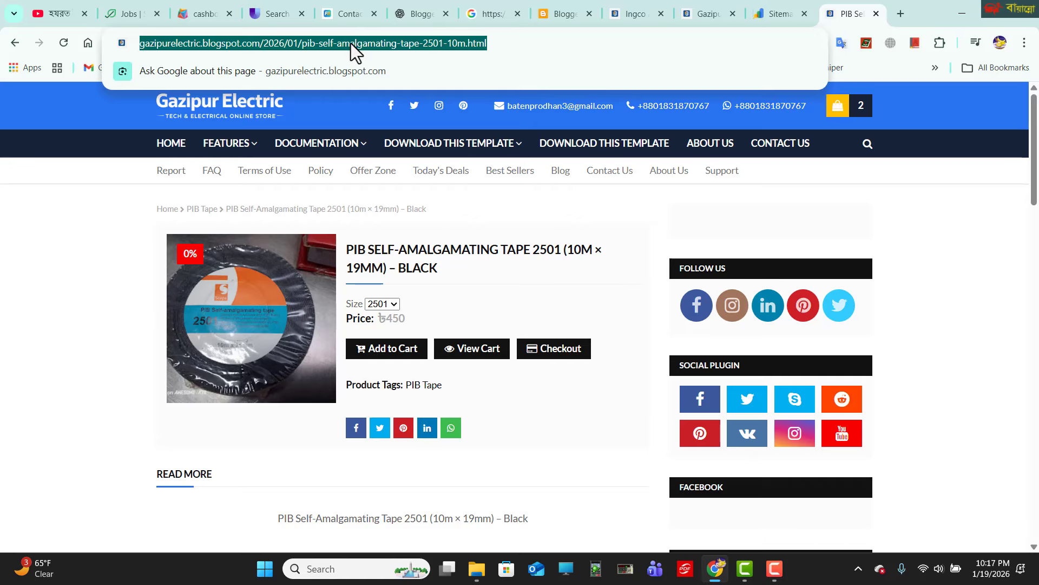
{"action": "right_click", "coordinate": [350, 43]}
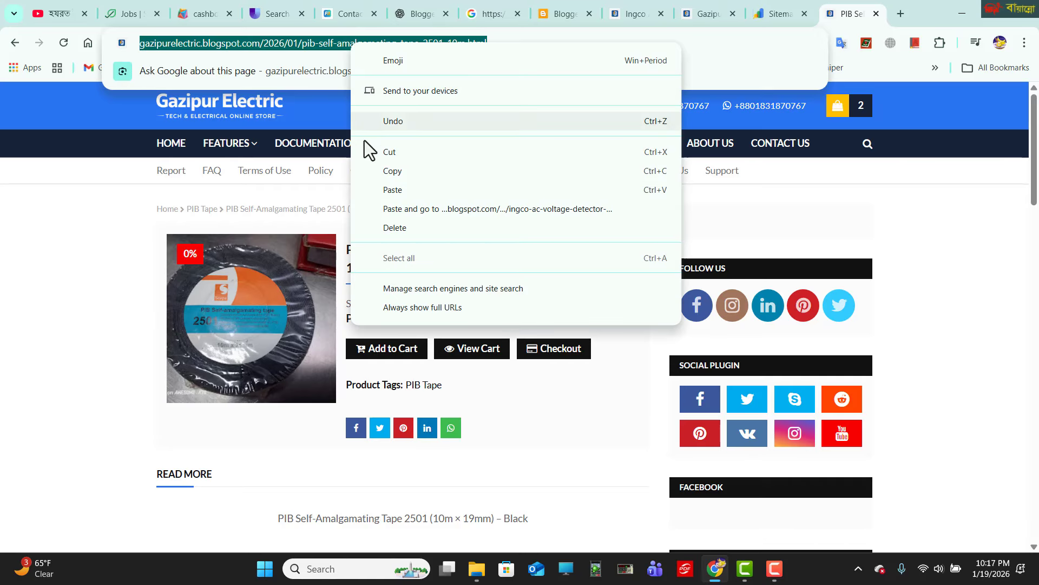
{"action": "left_click", "coordinate": [398, 171]}
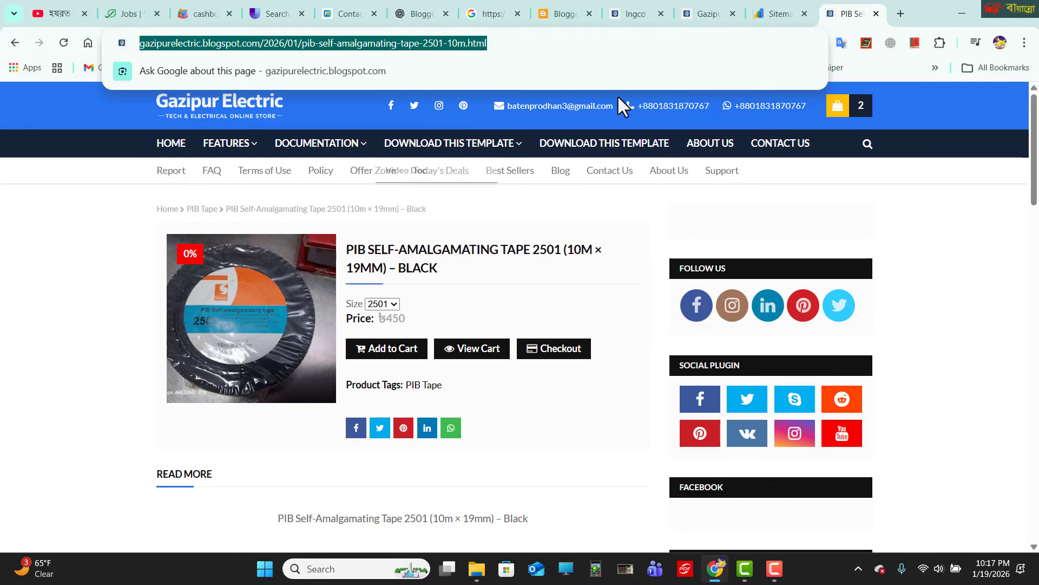
Replace the Google query with the copied PIB Self-Amalgamating Tape page URL and run the search.
{"action": "left_click", "coordinate": [489, 10]}
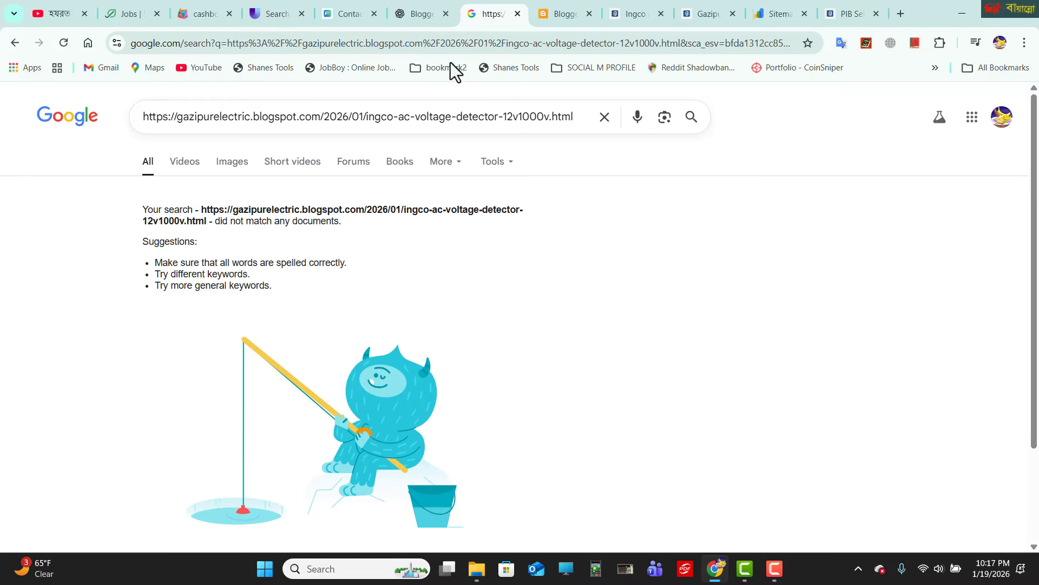
{"action": "left_click", "coordinate": [605, 122]}
{"action": "right_click", "coordinate": [347, 116]}
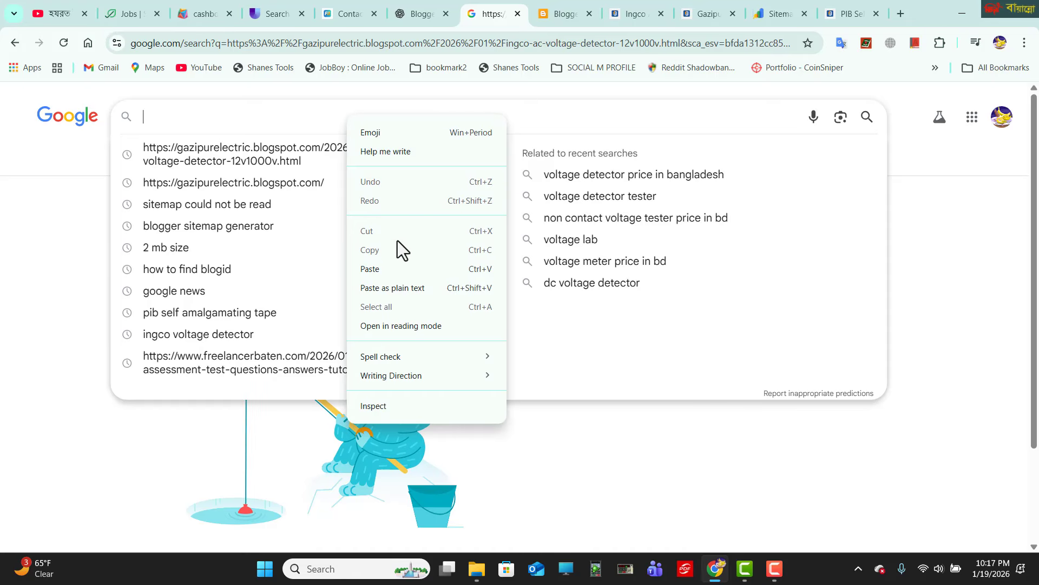
{"action": "left_click", "coordinate": [386, 267]}
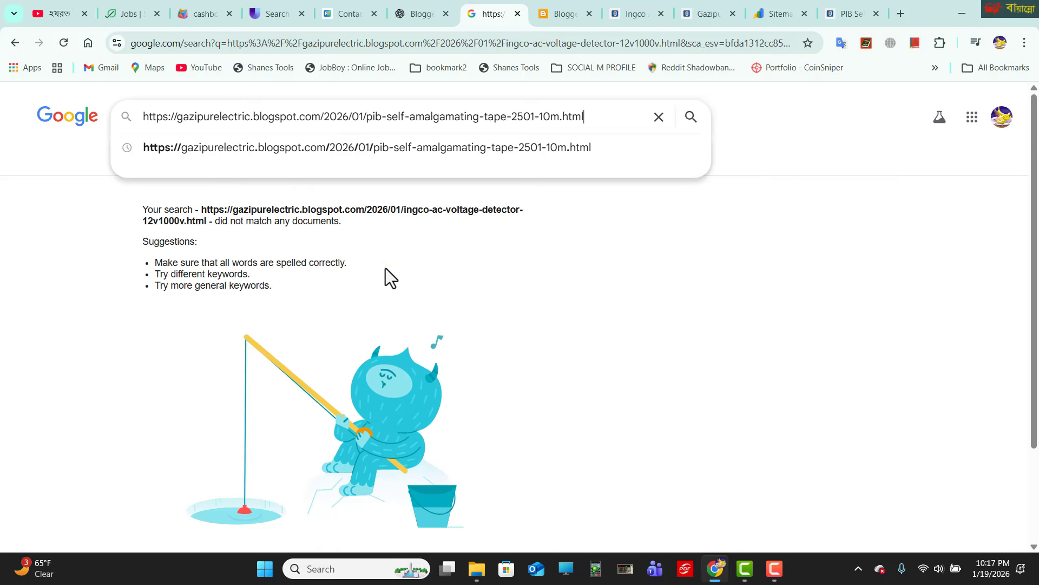
{"action": "key", "text": "Return"}
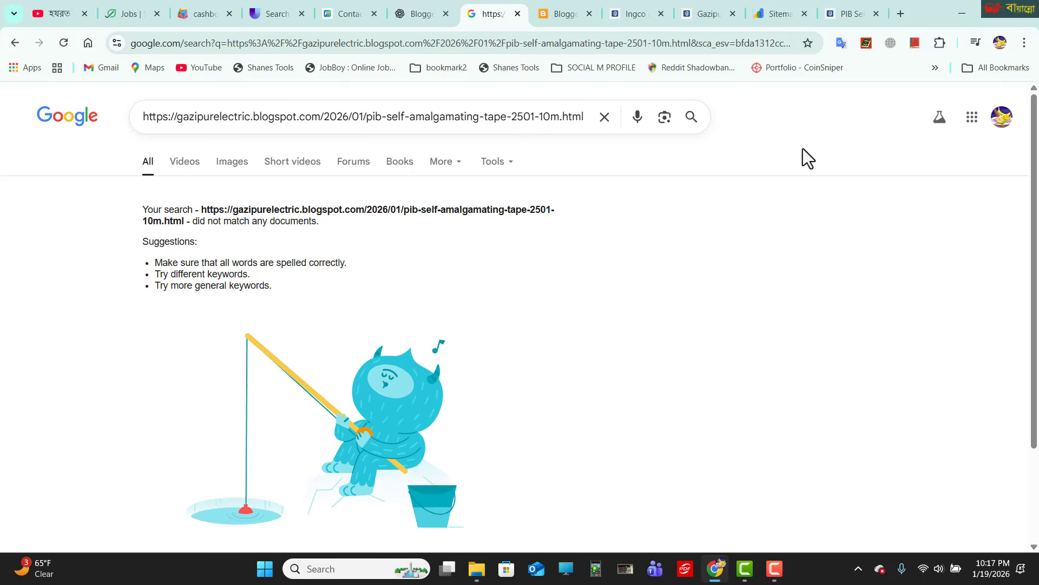
Go back to the Gazipur Electric store's home page and copy its URL.
{"action": "left_click", "coordinate": [848, 4]}
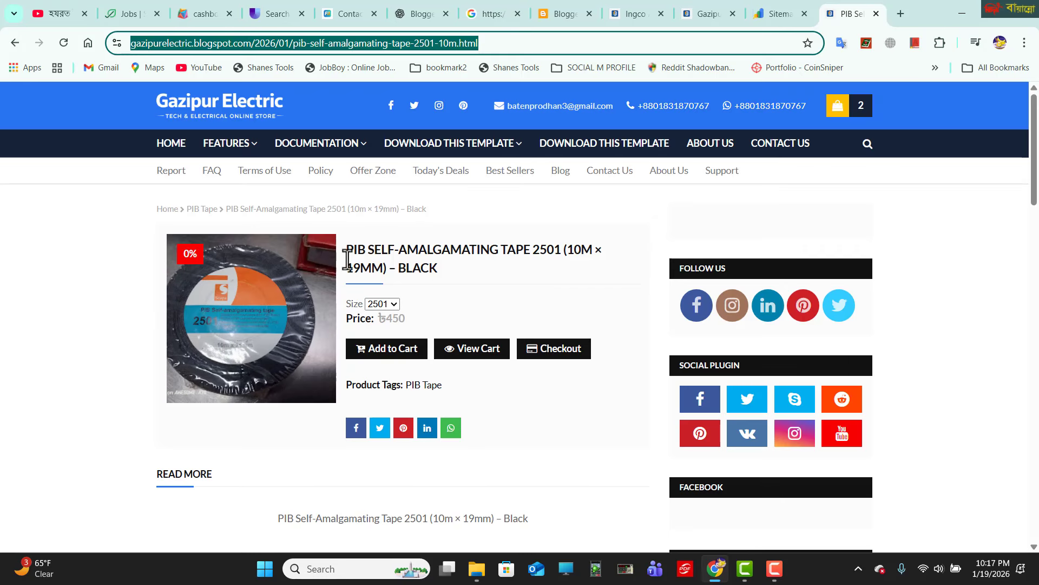
{"action": "left_click", "coordinate": [179, 145]}
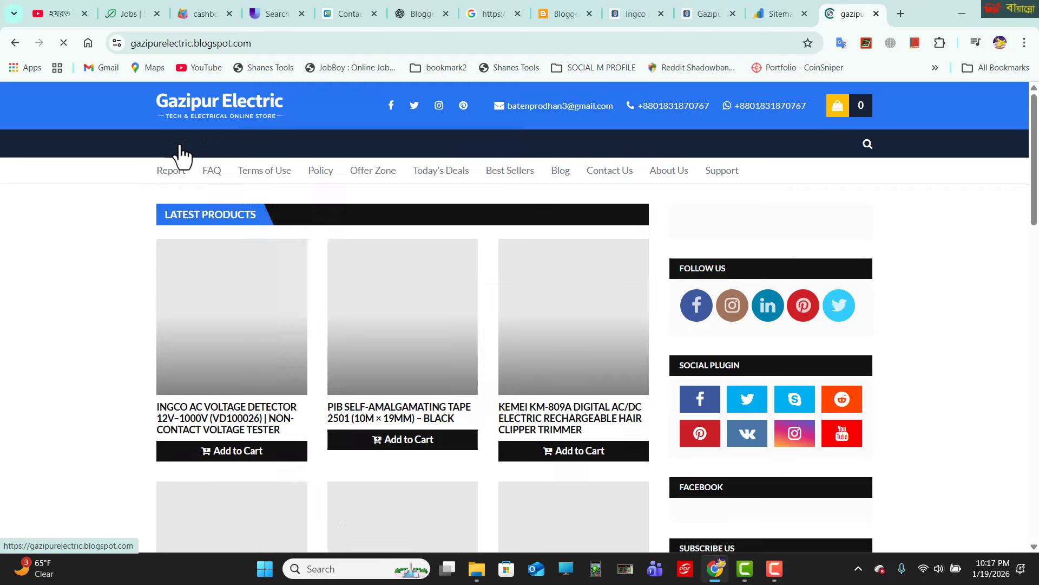
{"action": "left_click", "coordinate": [209, 41]}
{"action": "right_click", "coordinate": [209, 40]}
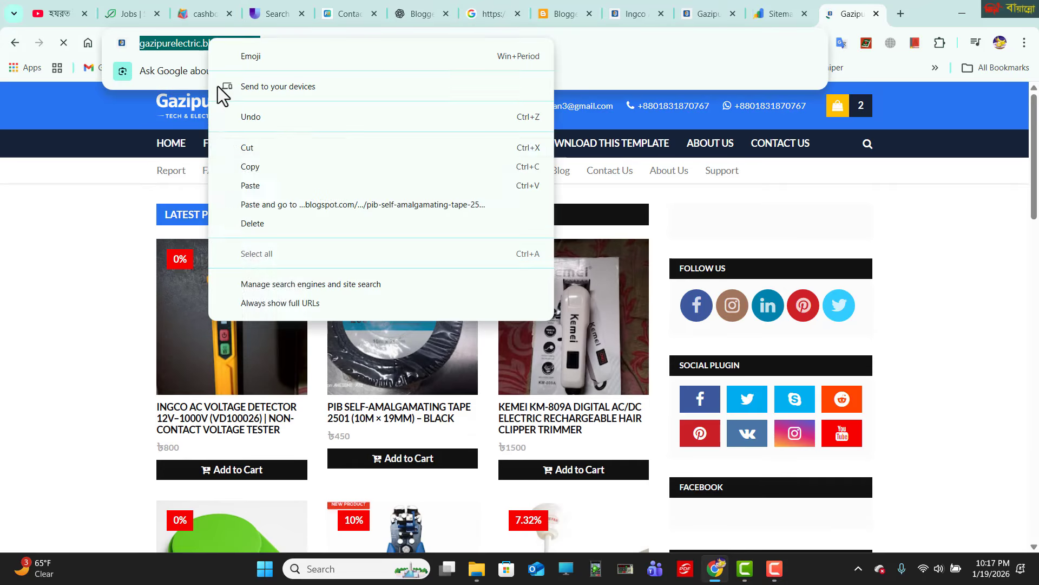
{"action": "left_click", "coordinate": [251, 167]}
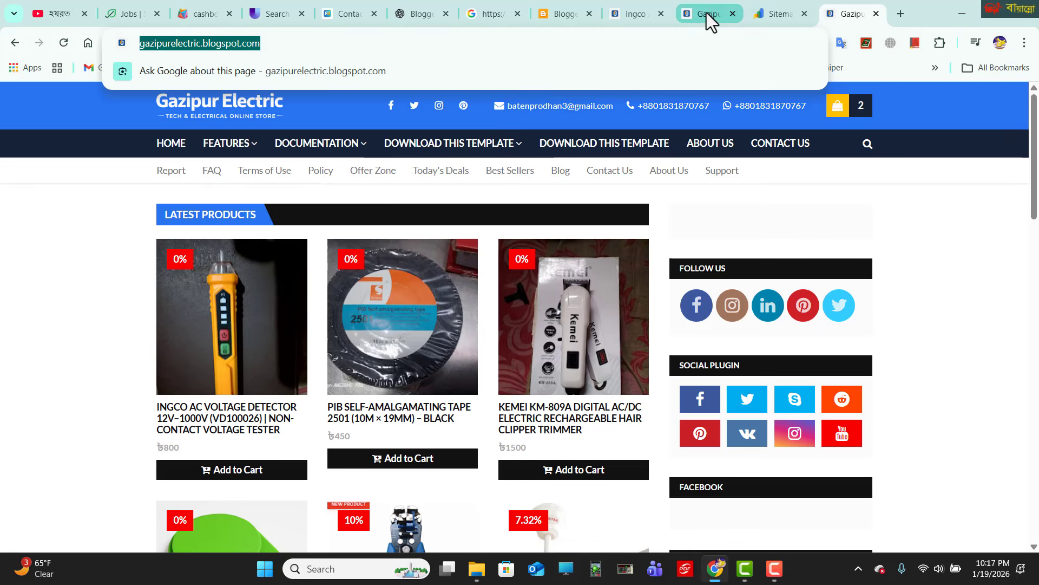
{"action": "left_click", "coordinate": [490, 14]}
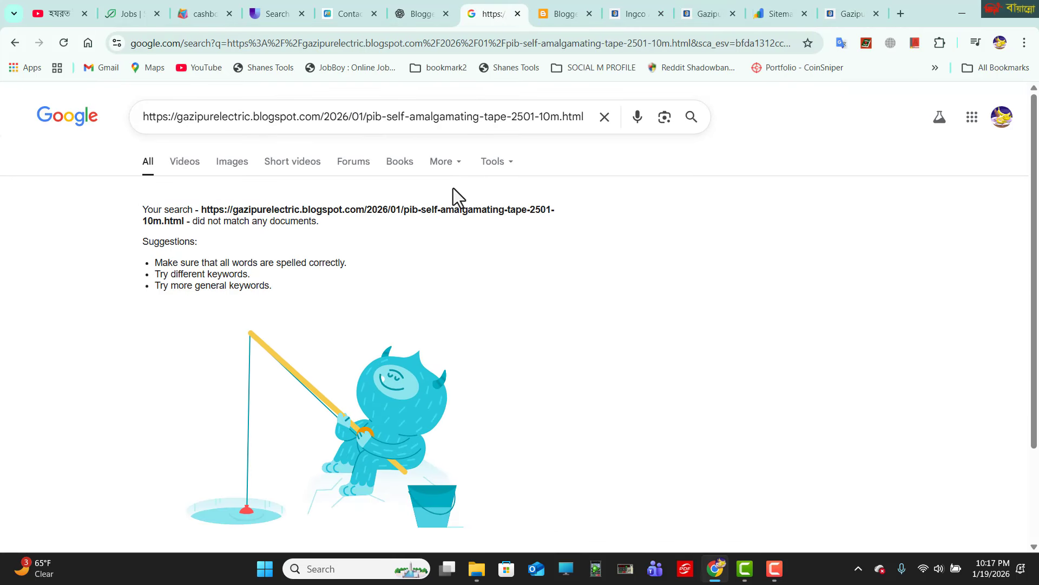
{"action": "left_click", "coordinate": [604, 117]}
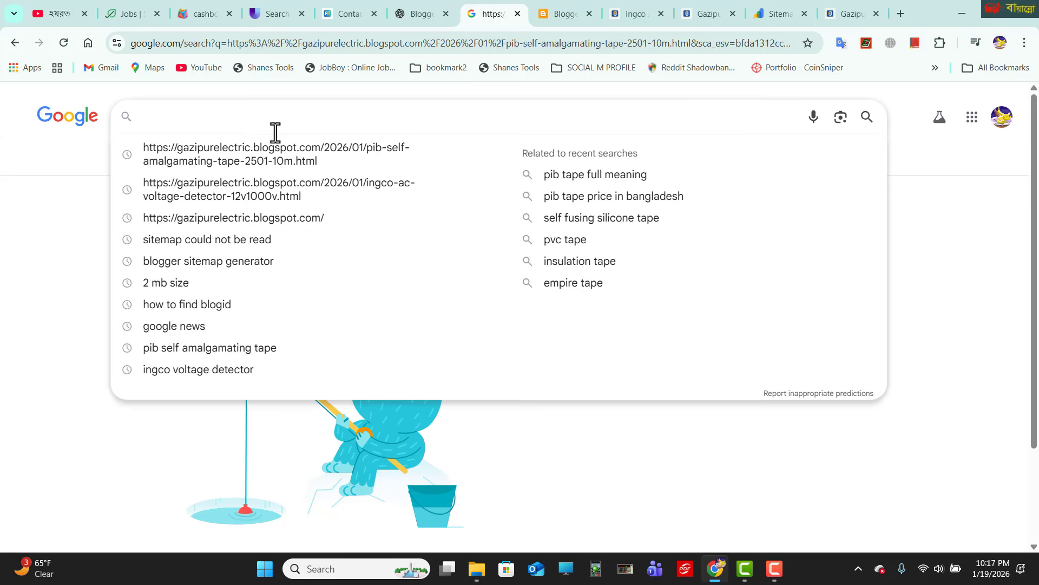
{"action": "right_click", "coordinate": [261, 119]}
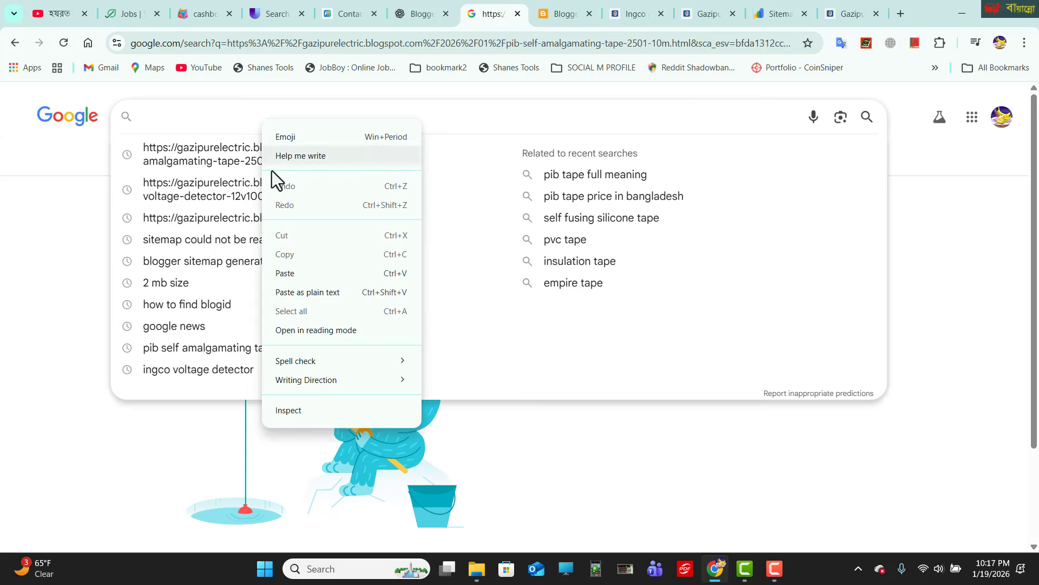
{"action": "left_click", "coordinate": [278, 273]}
{"action": "key", "text": "Return"}
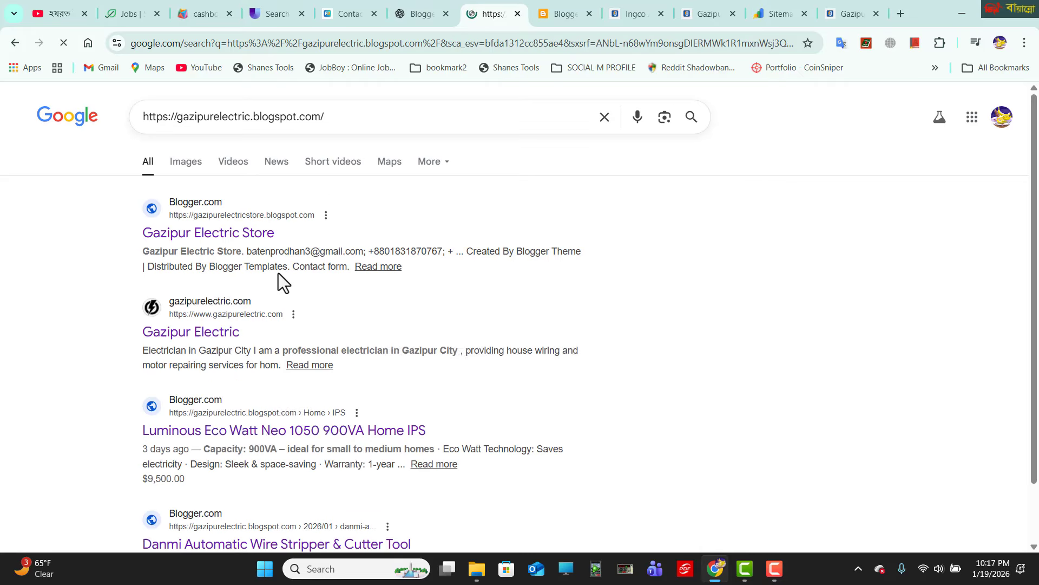